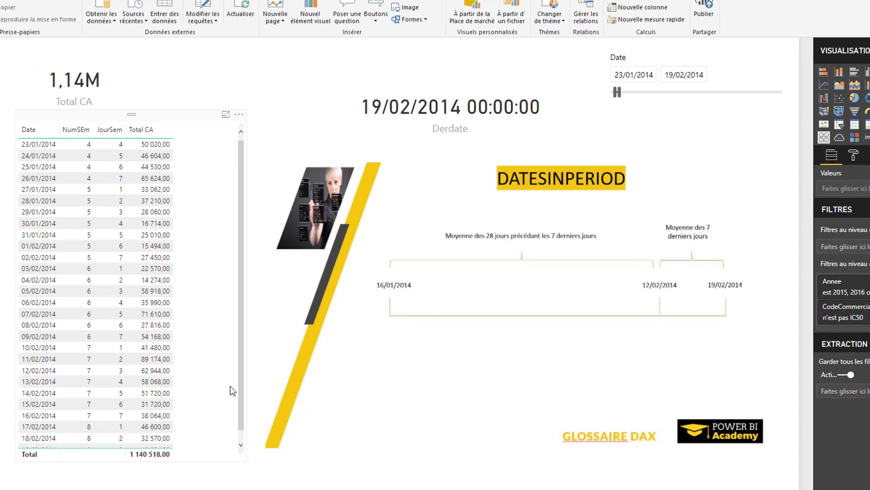
Compare the date ranges and Total CA tables on the Moyenne and Base pages, ending on Moyenne.
scroll(233, 410, "down", 1)
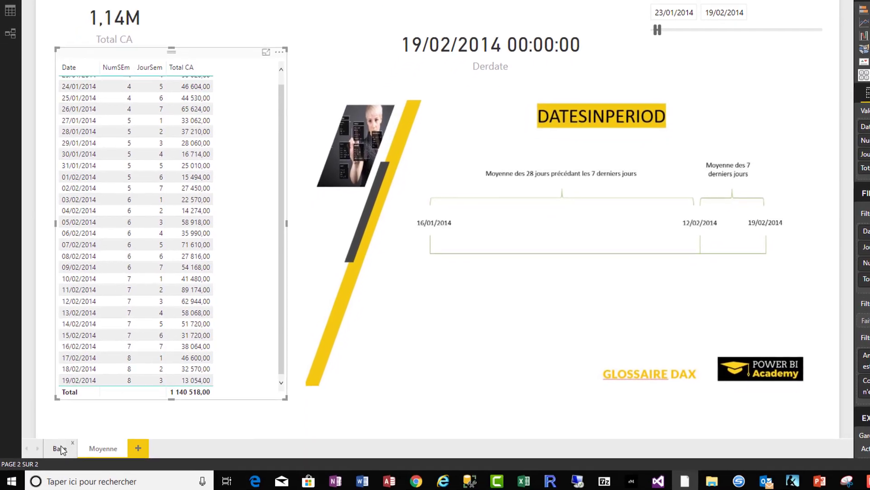
left_click(60, 446)
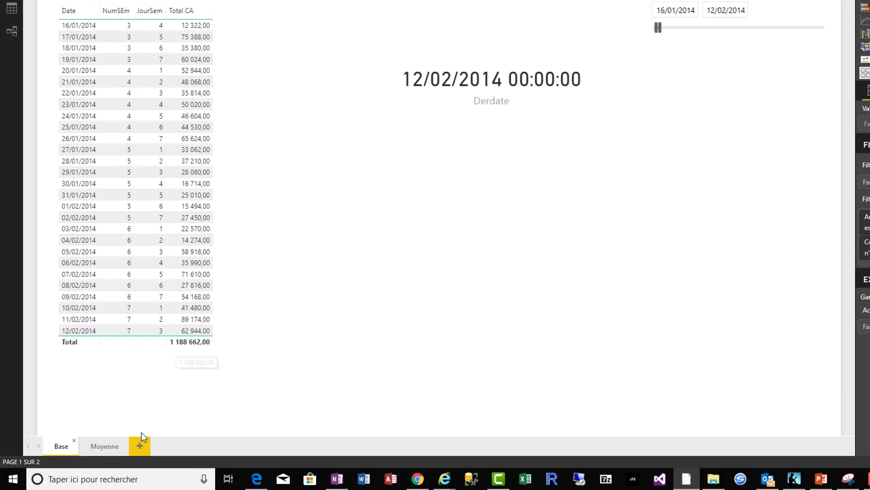
left_click(105, 446)
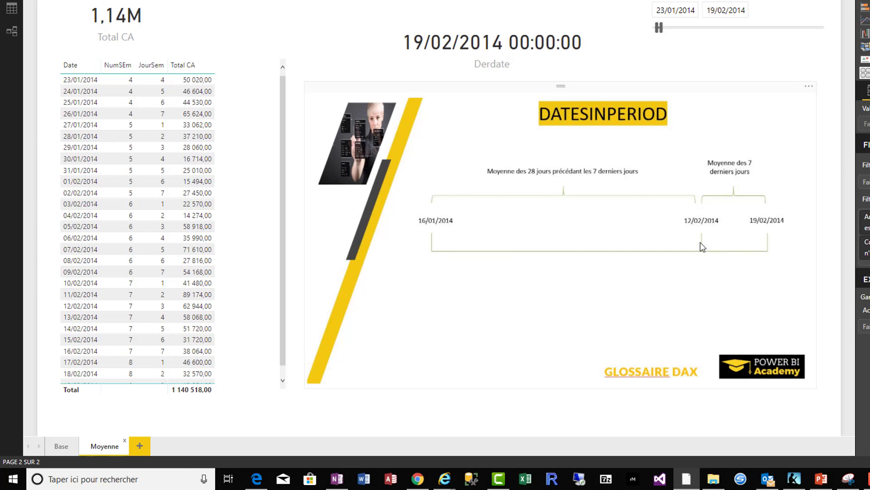
left_click(61, 446)
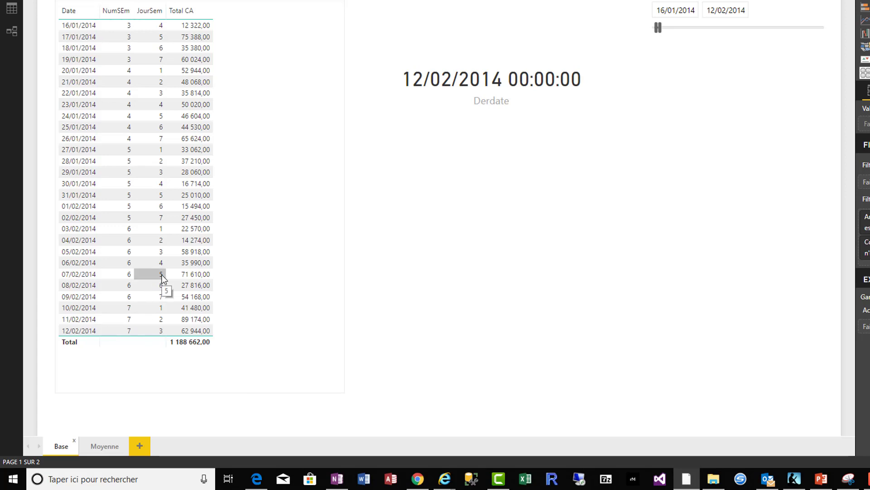
left_click(104, 446)
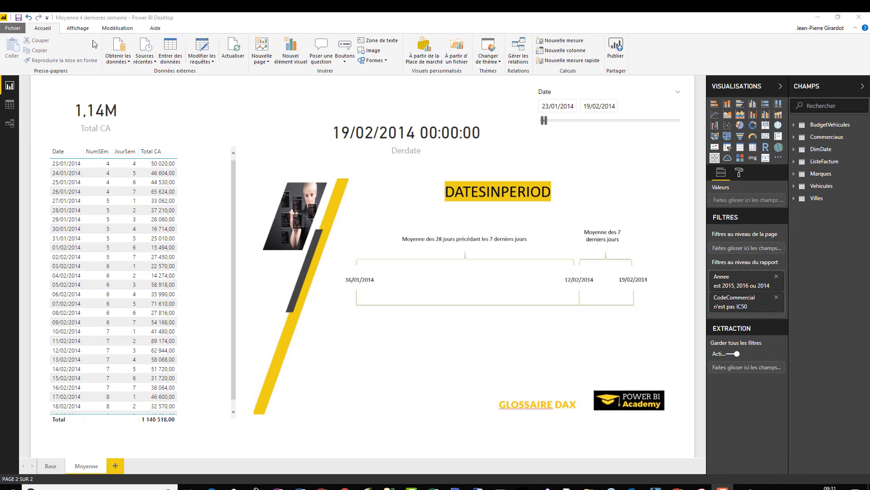
Create a new measure named Moyenne des 4 dernieres semaines and begin its formula with CALCULATE([Total CA].
left_click(120, 30)
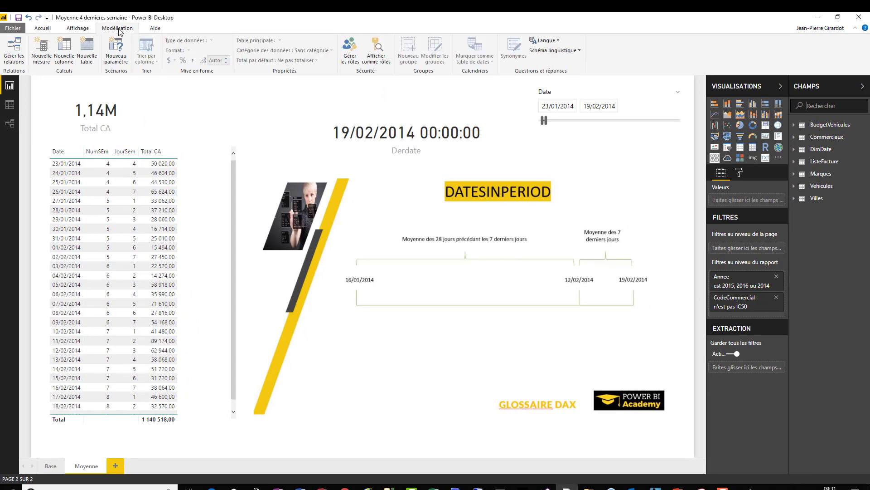
left_click(45, 48)
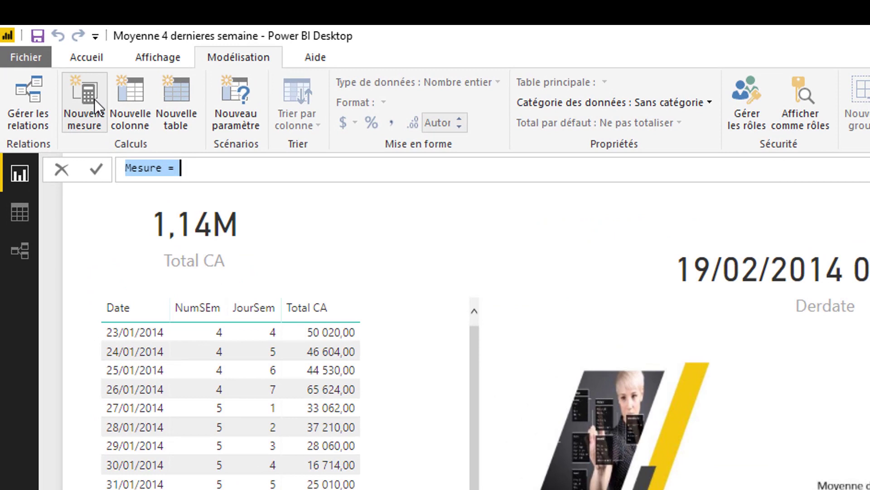
type("Moyenne de")
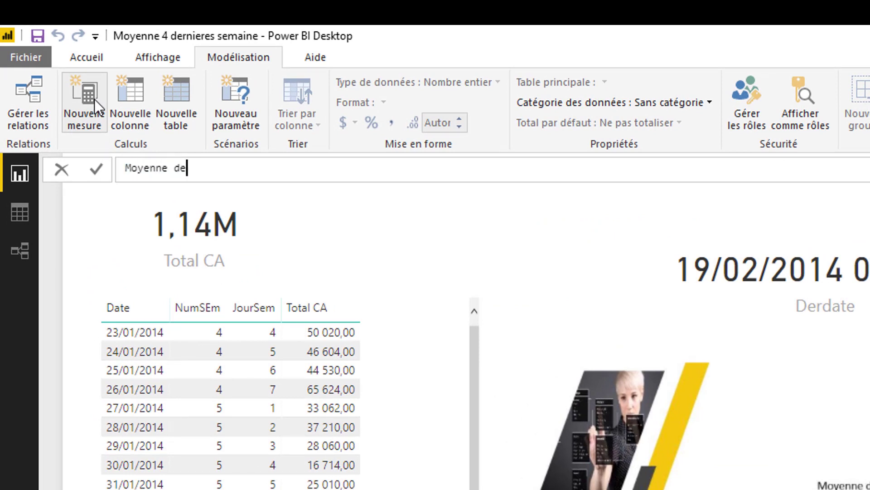
type("s 4 dernieres sem")
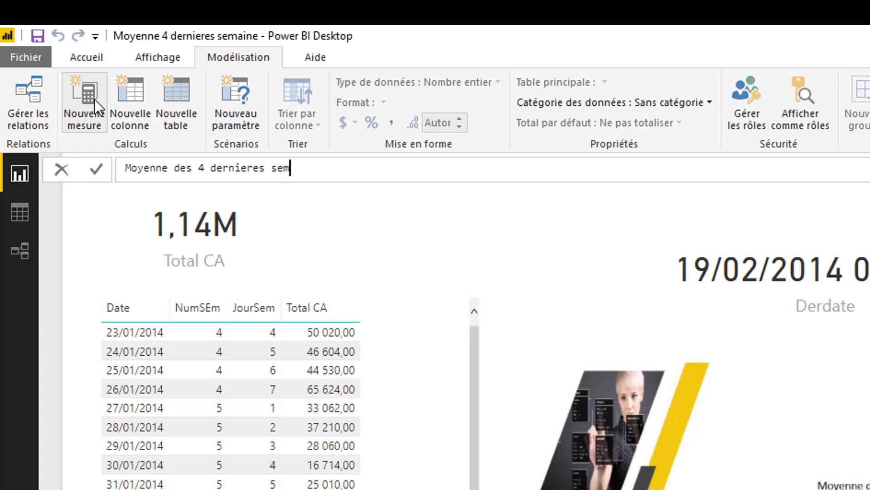
type("aines = cal")
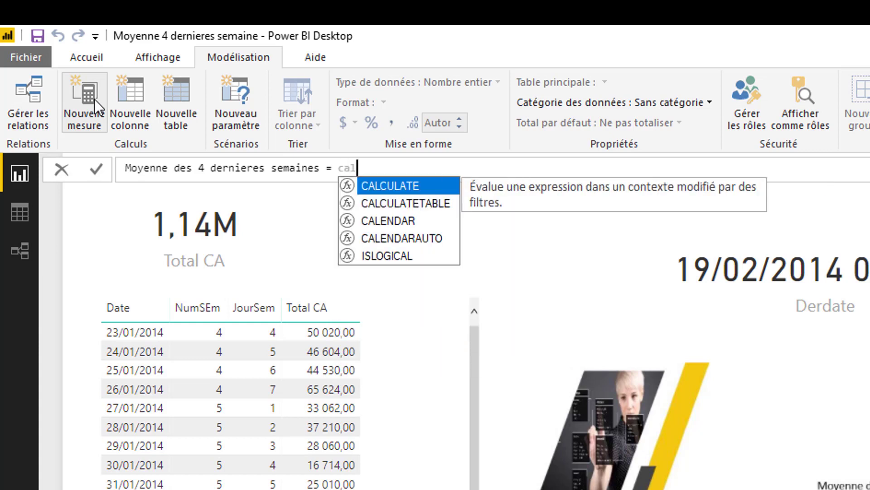
key("Tab")
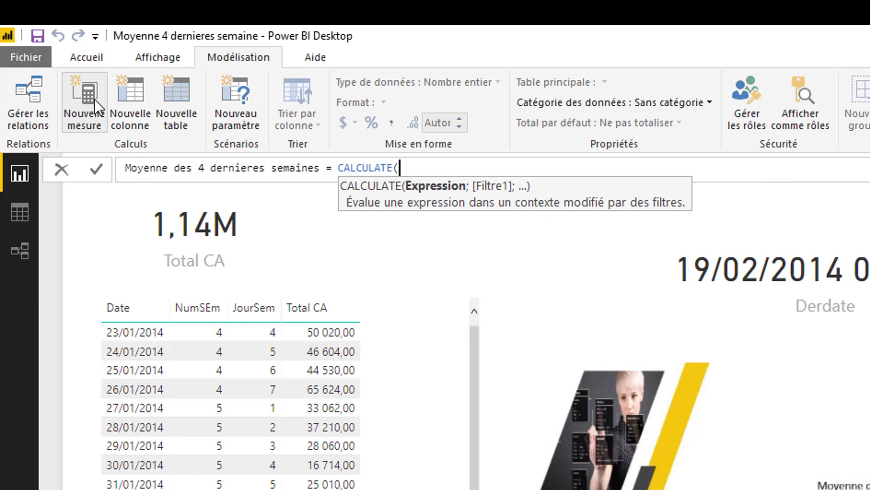
type("[total")
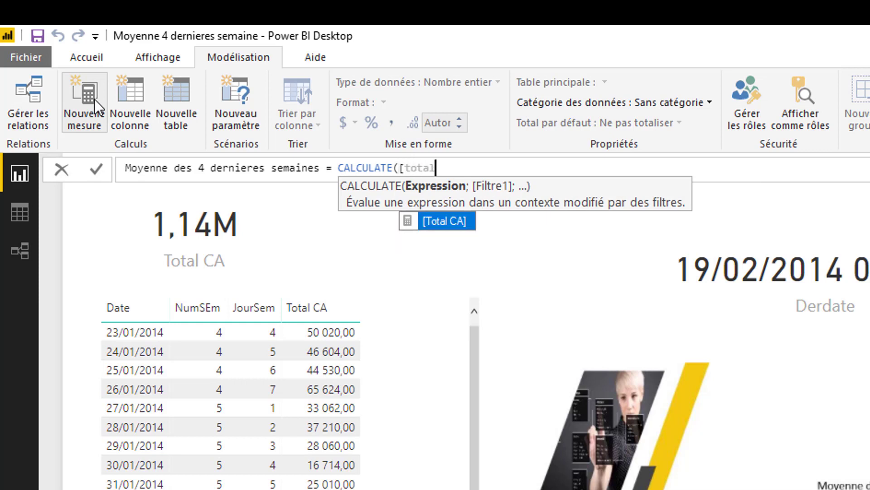
key("Tab")
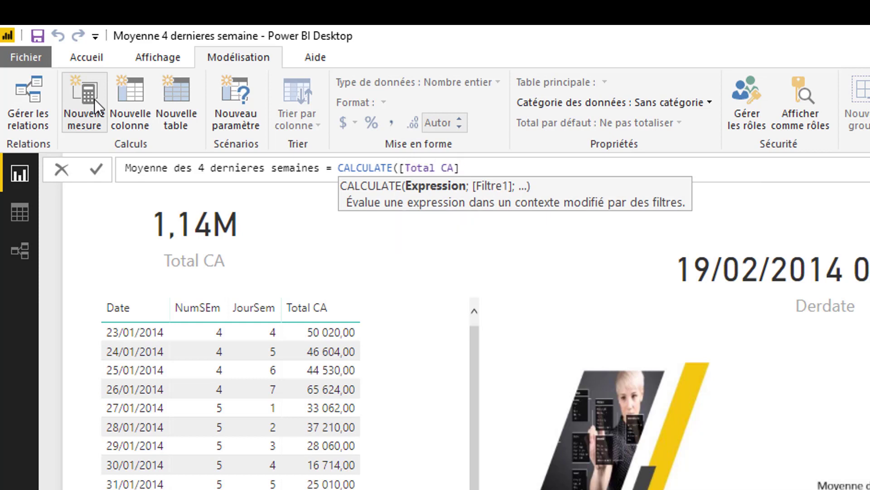
Add DATESINPERIOD as the CALCULATE filter, with DimDate[Date] as its dates column.
type(";dates")
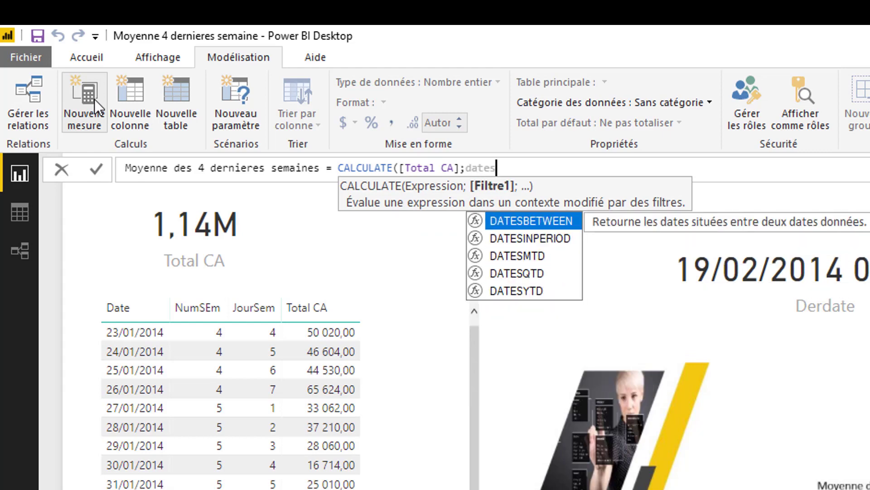
key("Down")
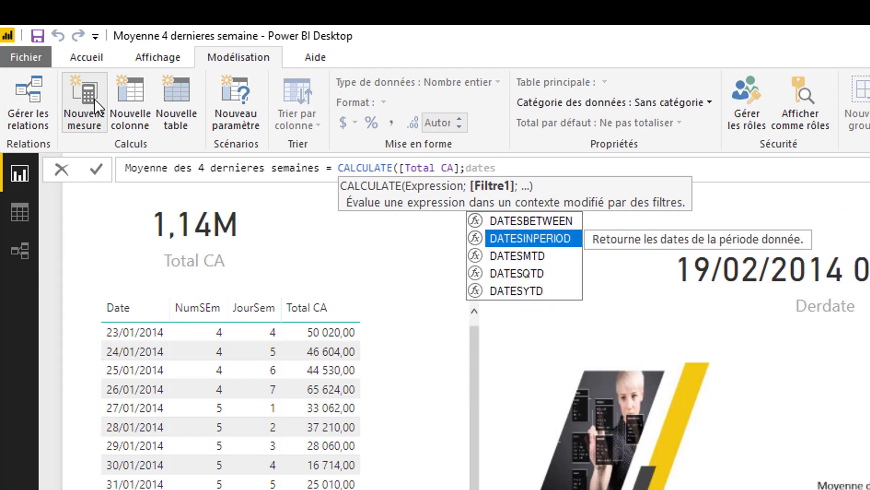
key("Tab")
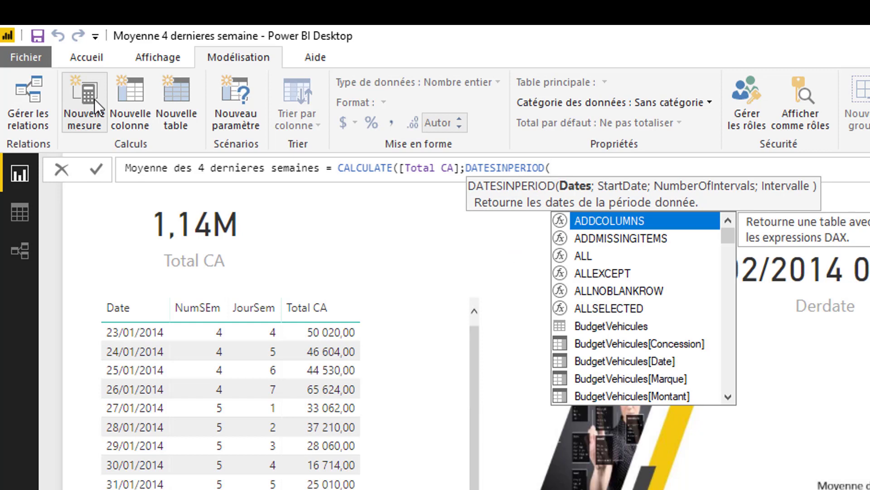
type("dim")
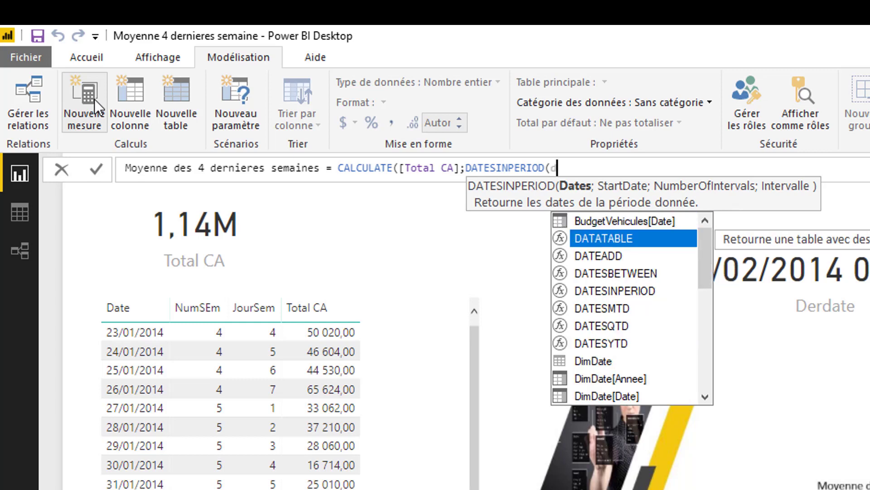
key("Down")
key("Down")
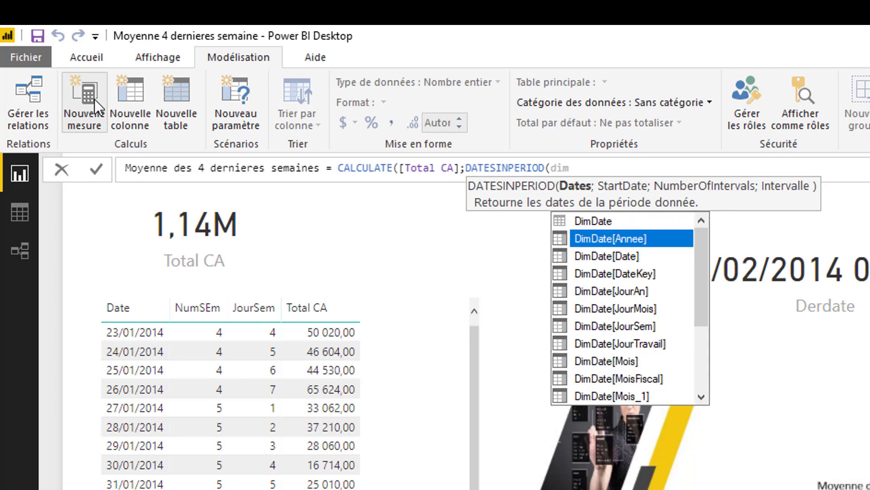
key("Tab")
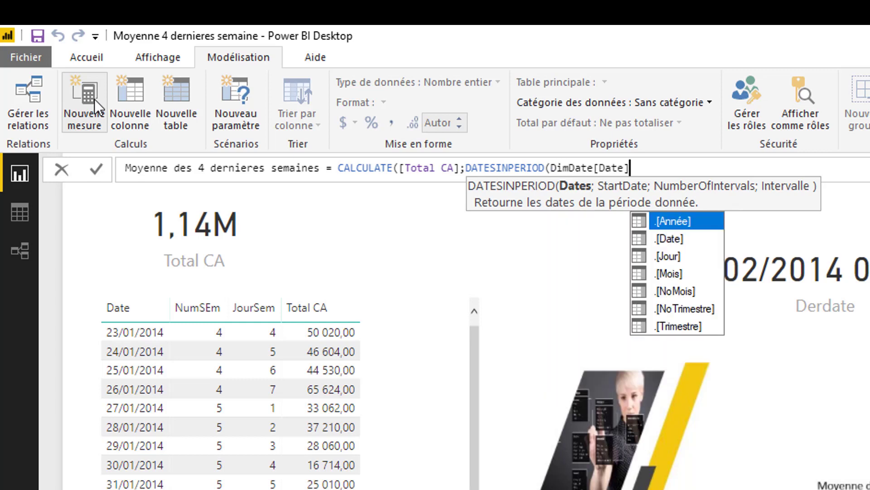
Set the DATESINPERIOD start date argument to MAX(DimDate[Date])-7.
type(";")
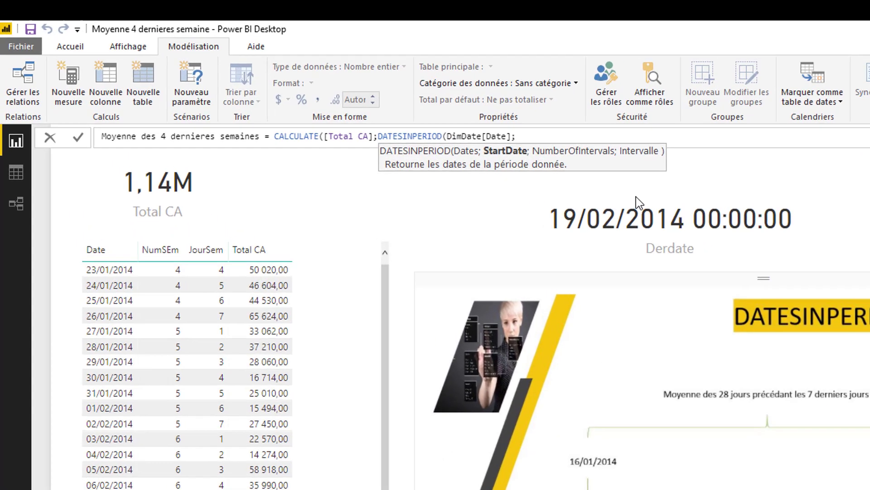
type("ma")
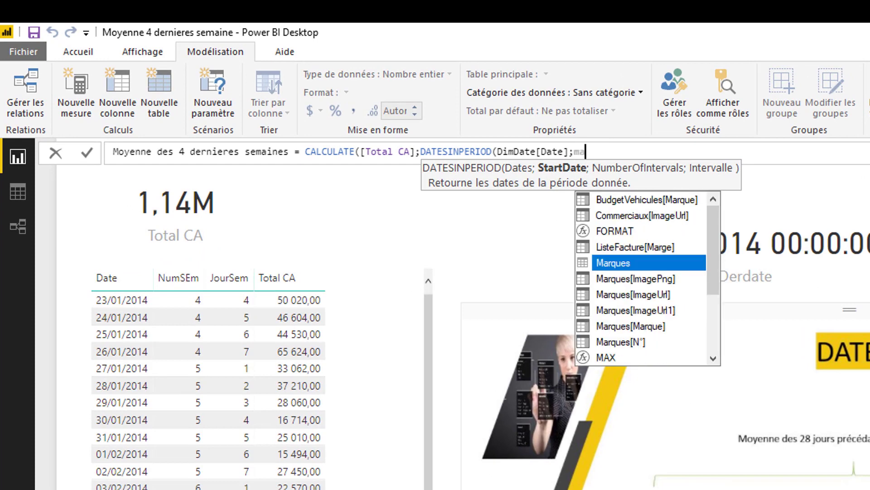
type("x(dim")
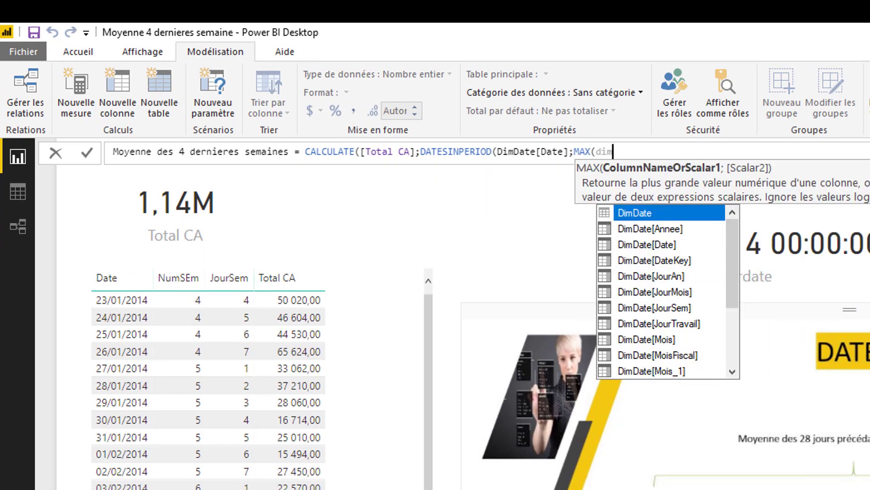
key("Down")
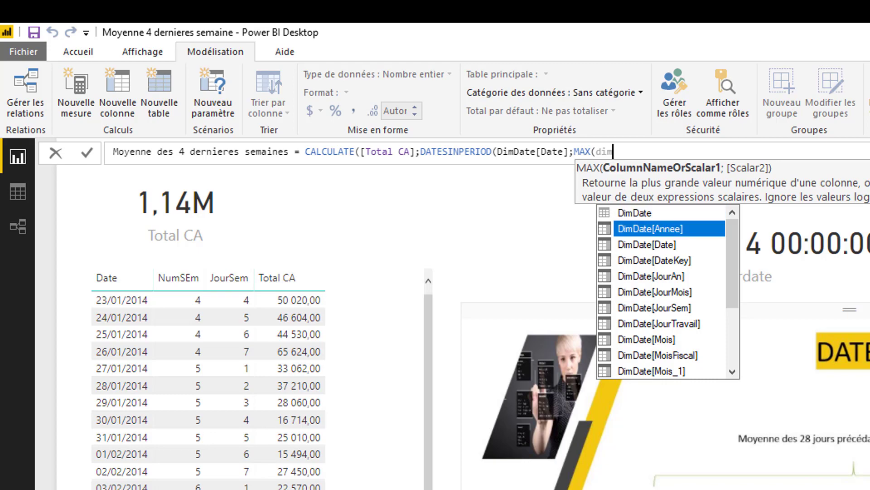
key("Down")
key("Tab")
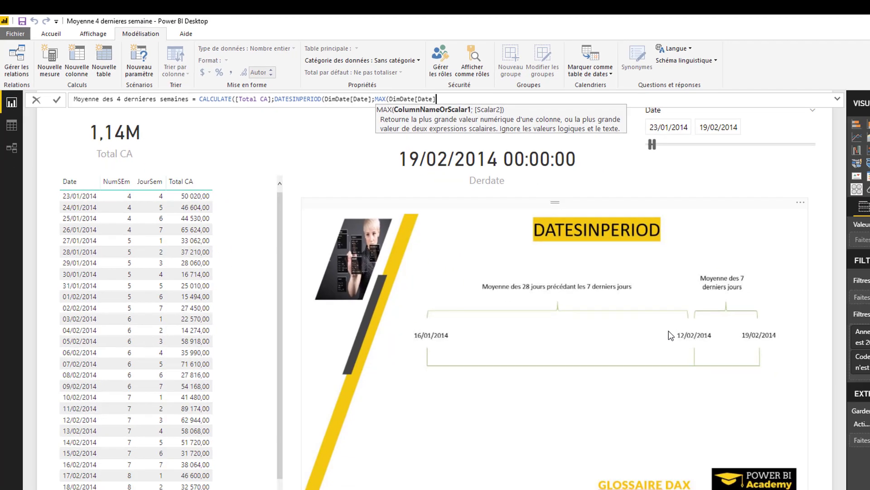
type(")")
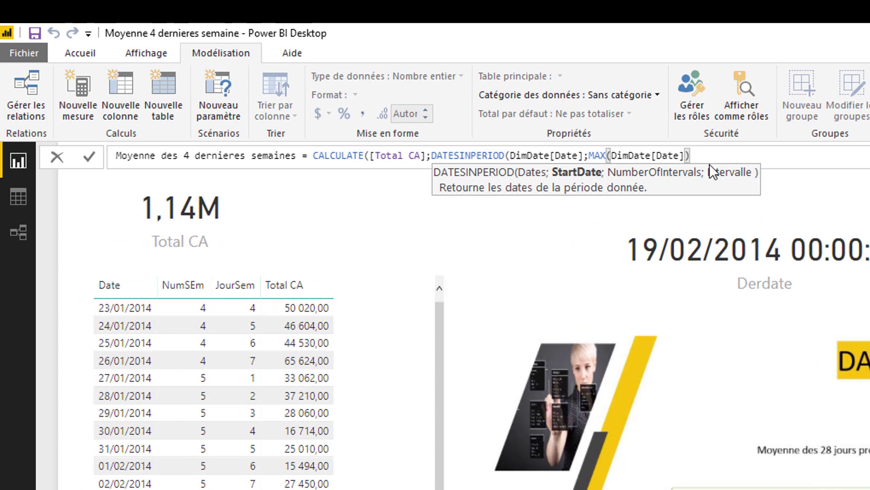
type("-7;")
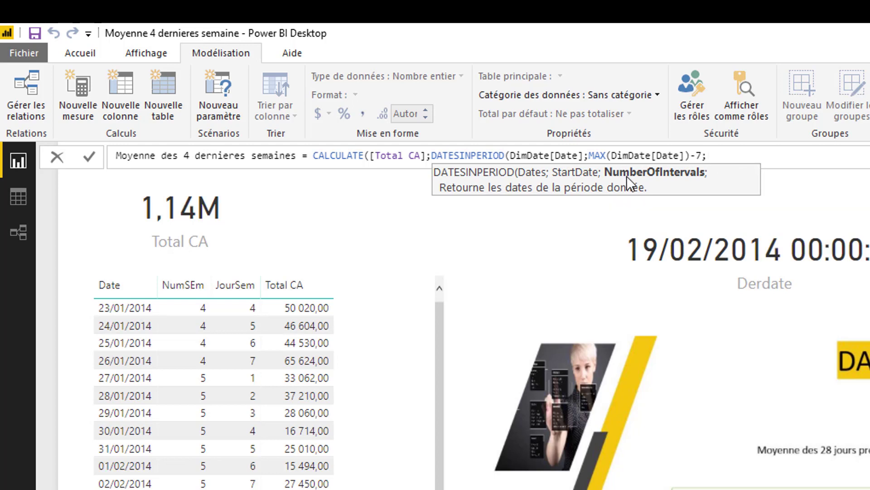
Set the number of intervals to -28 and the interval to DAY, close both functions and validate the measure.
type("-28;")
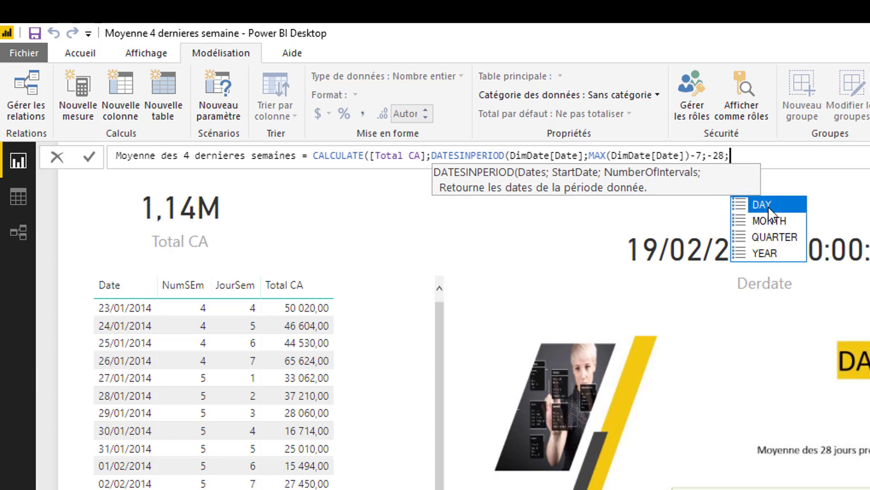
left_click(768, 205)
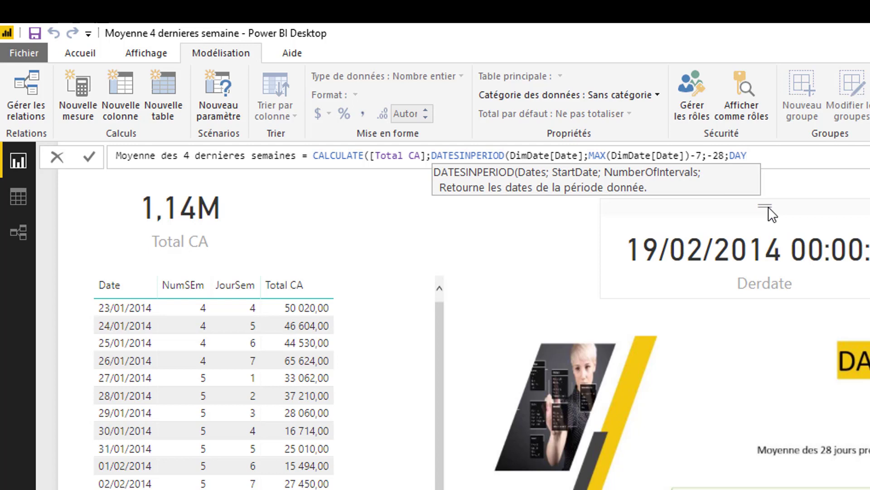
type(")")
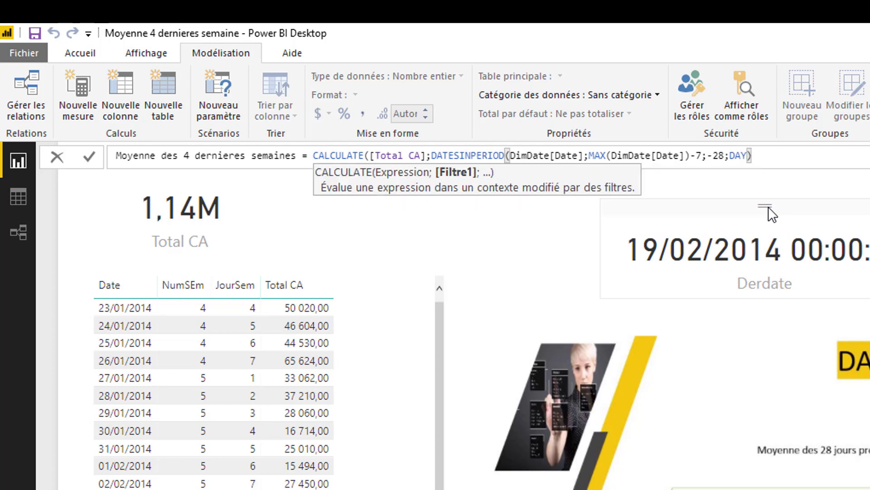
type(")")
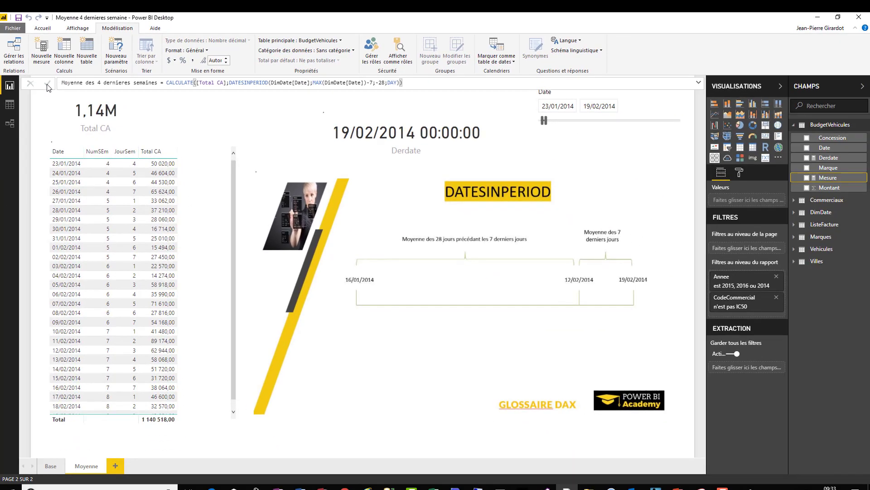
left_click(86, 151)
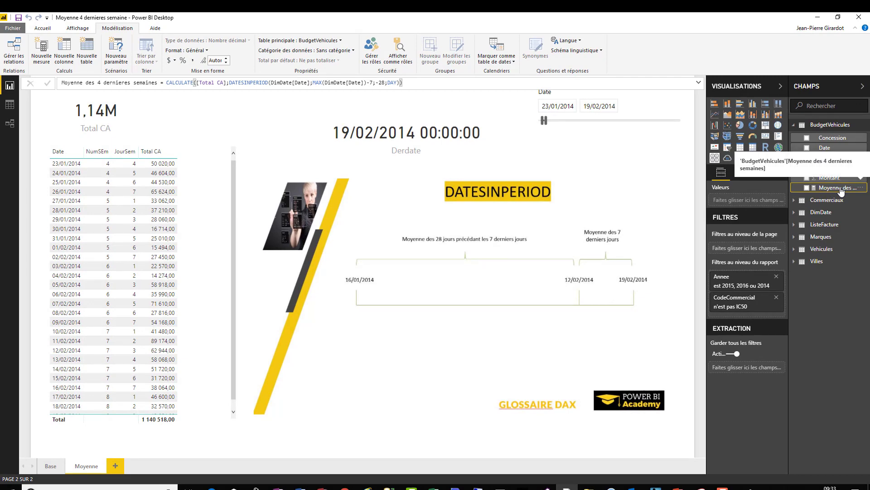
Add the Moyenne des 4 dernieres semaines measure as a column to the Total CA table on the Moyenne page.
left_click_drag(841, 189, 295, 300)
scroll(291, 343, "down", 1)
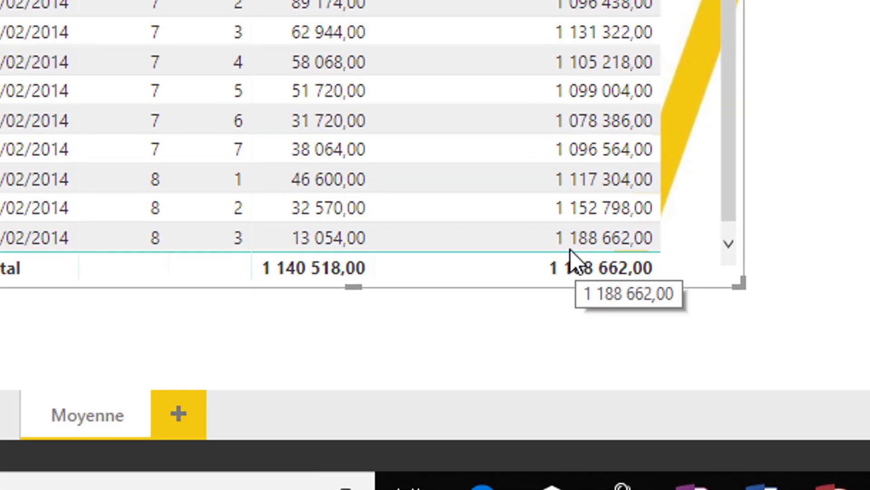
Check the new measure's value for 19/02/2014 against the Total CA total on the Base page, then return to Moyenne.
left_click(562, 246)
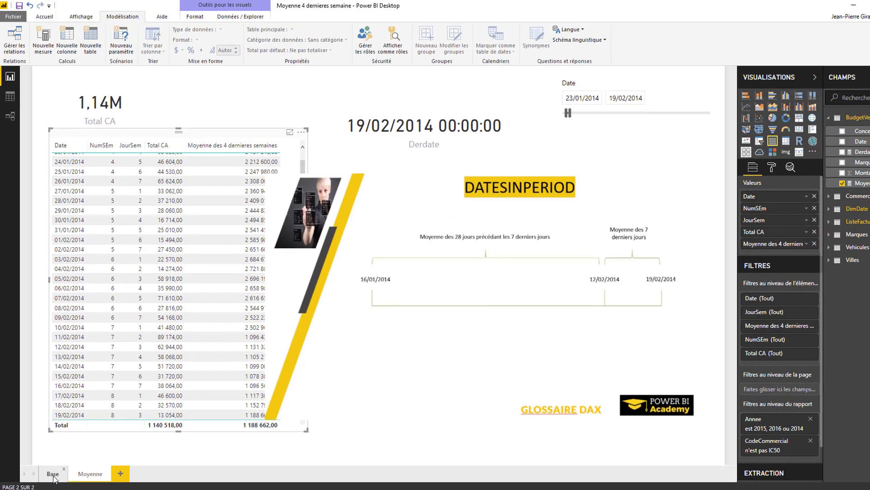
left_click(52, 474)
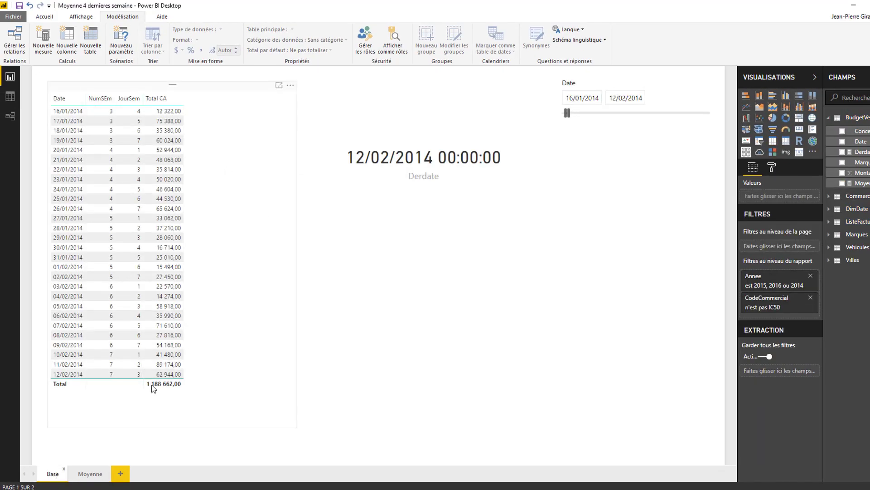
left_click(90, 475)
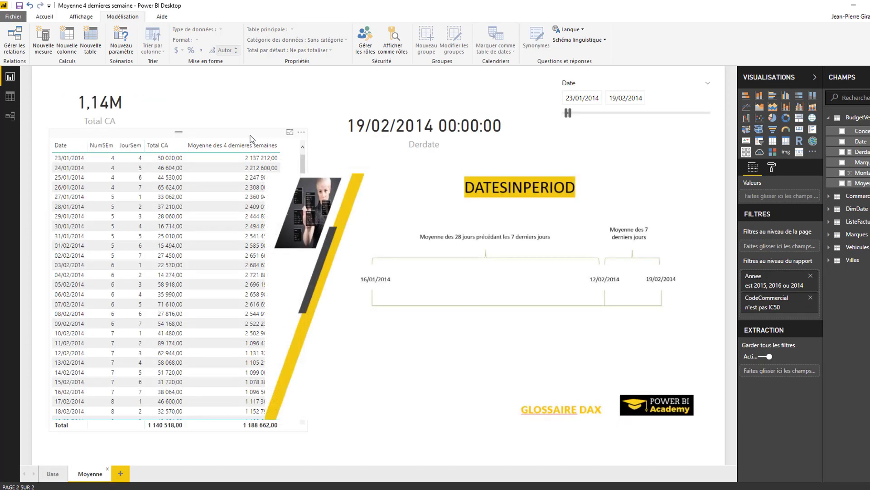
Narrow the Total CA table on the Moyenne page to fit closely around its columns.
left_click(250, 137)
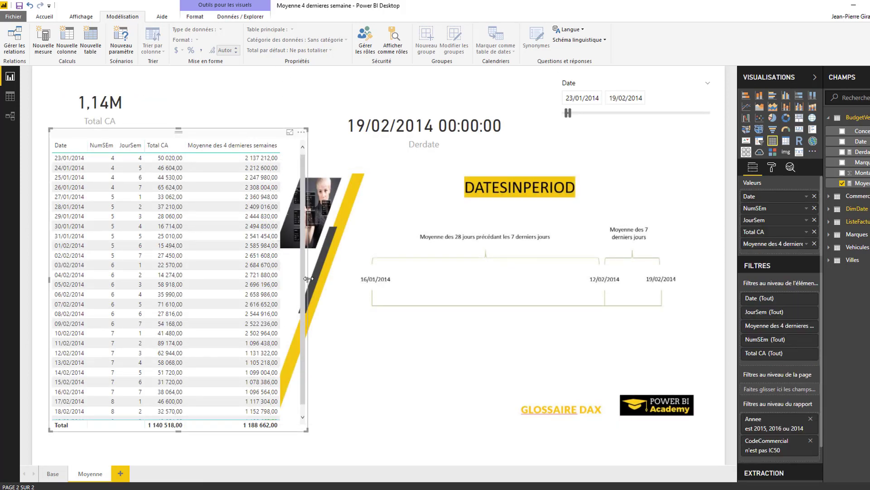
left_click_drag(309, 284, 290, 284)
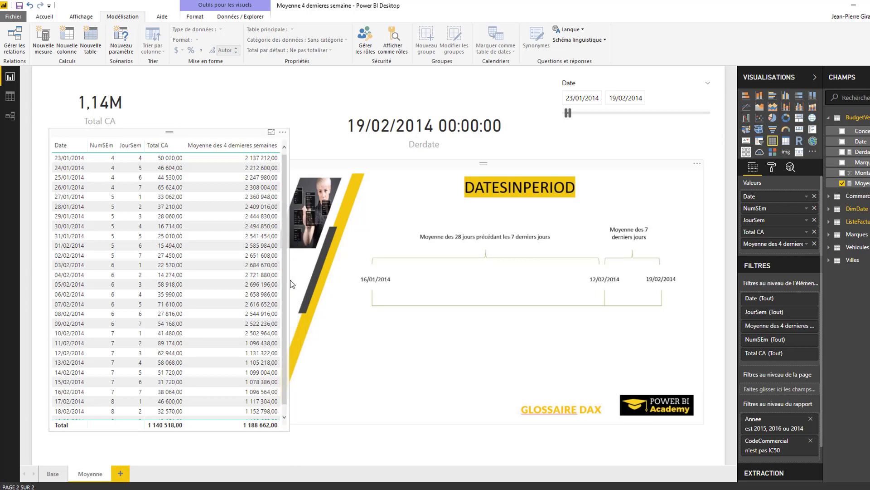
left_click(290, 280)
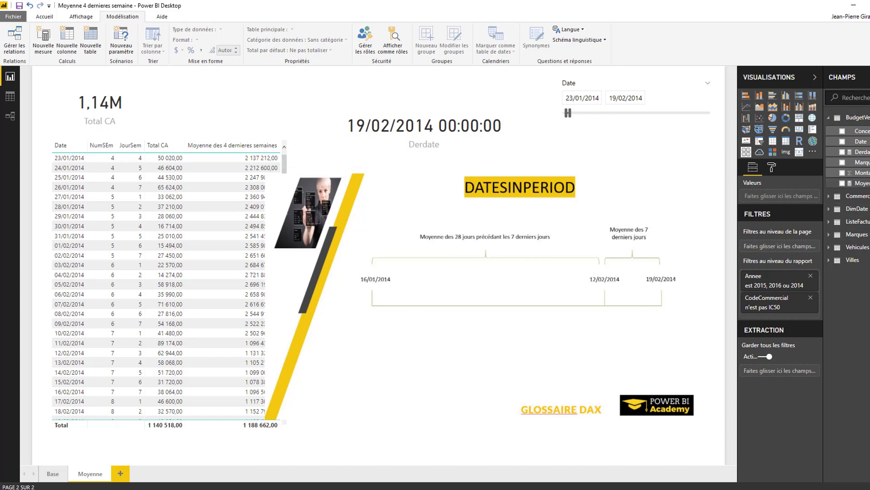
Append a division by 20 to the Moyenne des 4 dernieres semaines measure's CALCULATE expression and validate it.
left_click(861, 183)
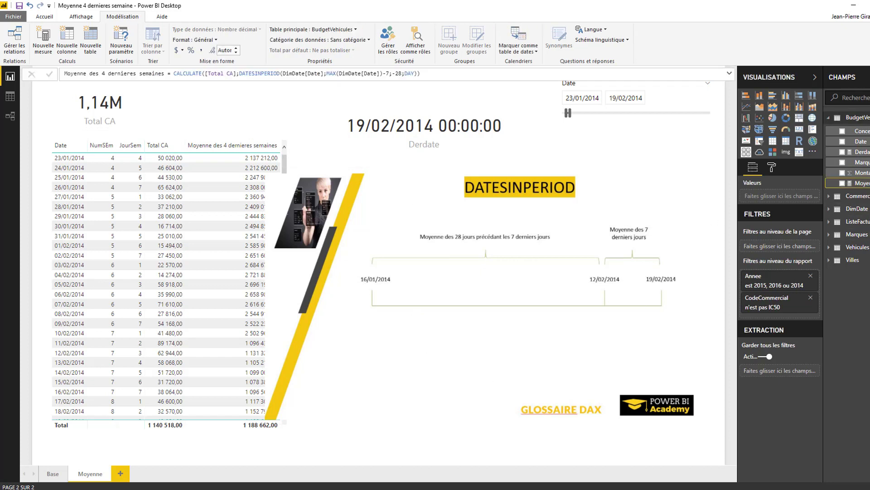
left_click(428, 74)
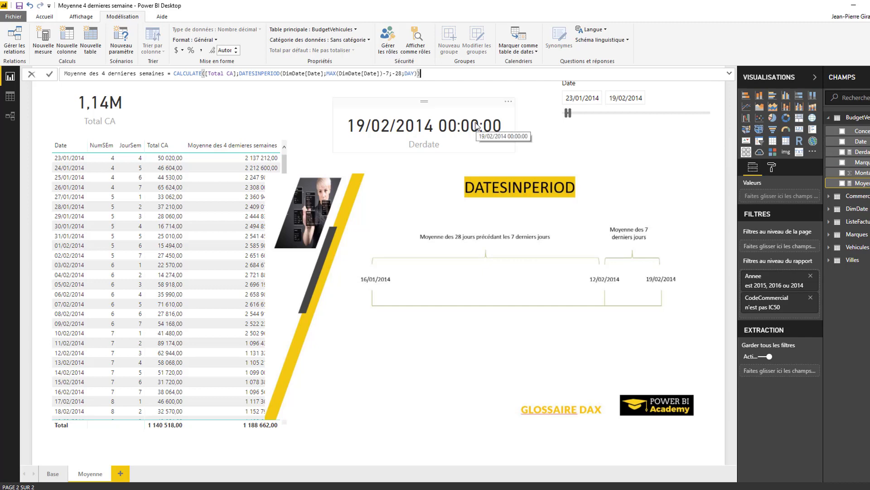
type("/20")
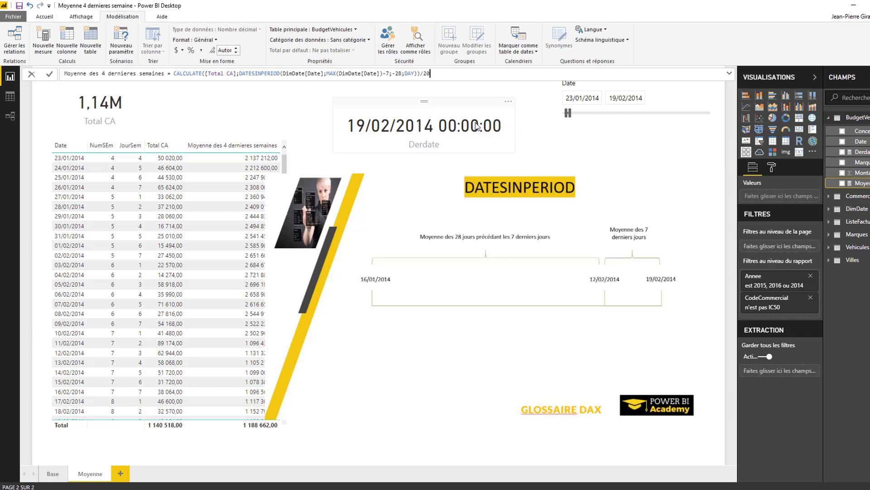
key("Return")
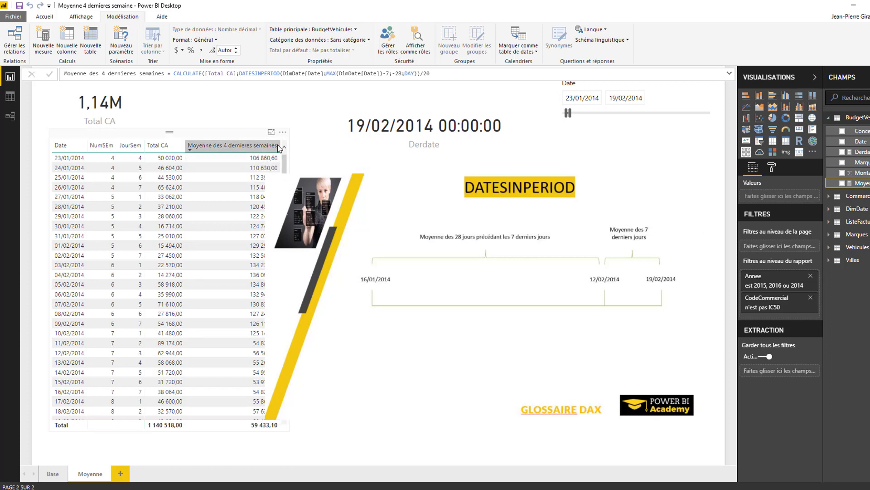
Narrow the Moyenne des 4 dernieres semaines column and the table's width, and bring the 19/02/2014 row into view.
left_click_drag(279, 146, 235, 145)
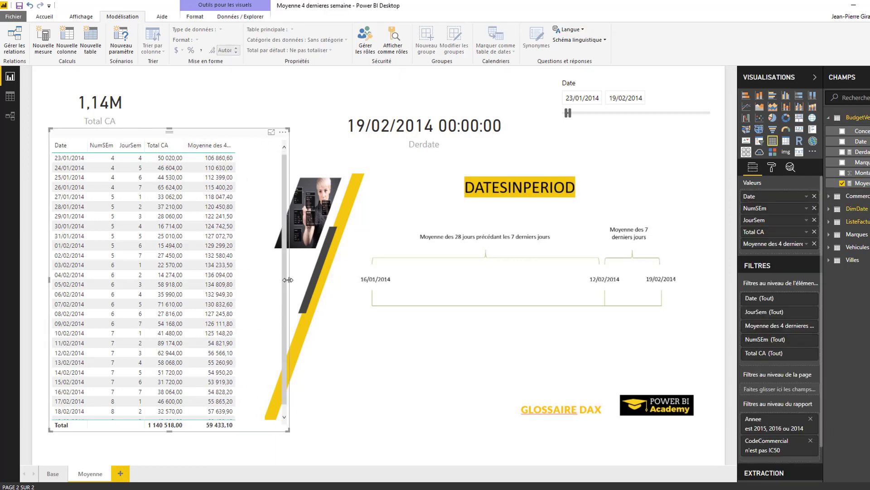
left_click_drag(287, 280, 253, 280)
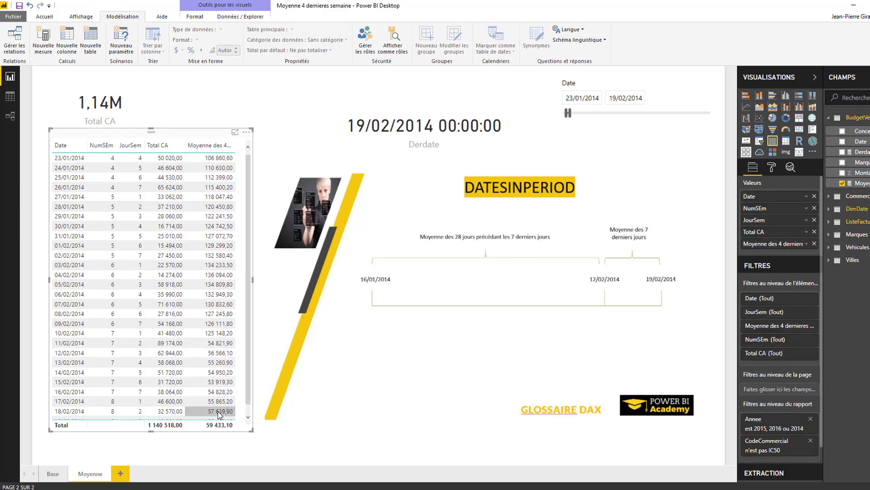
left_click_drag(247, 366, 245, 401)
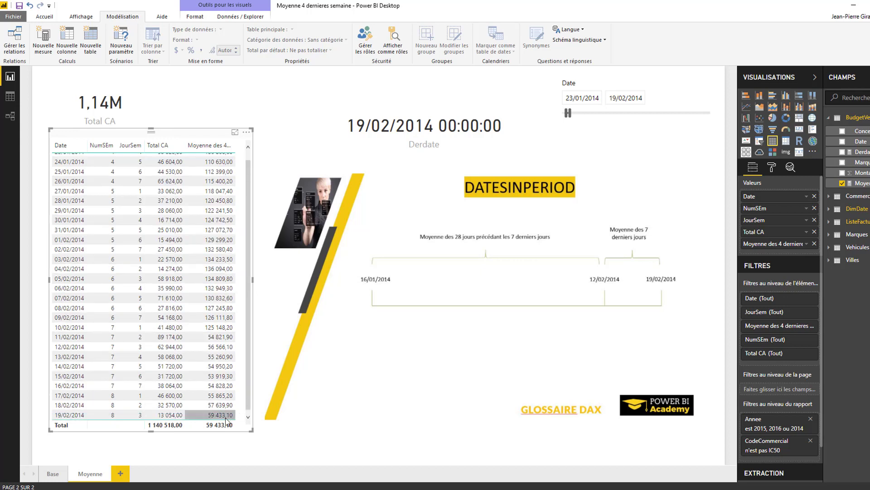